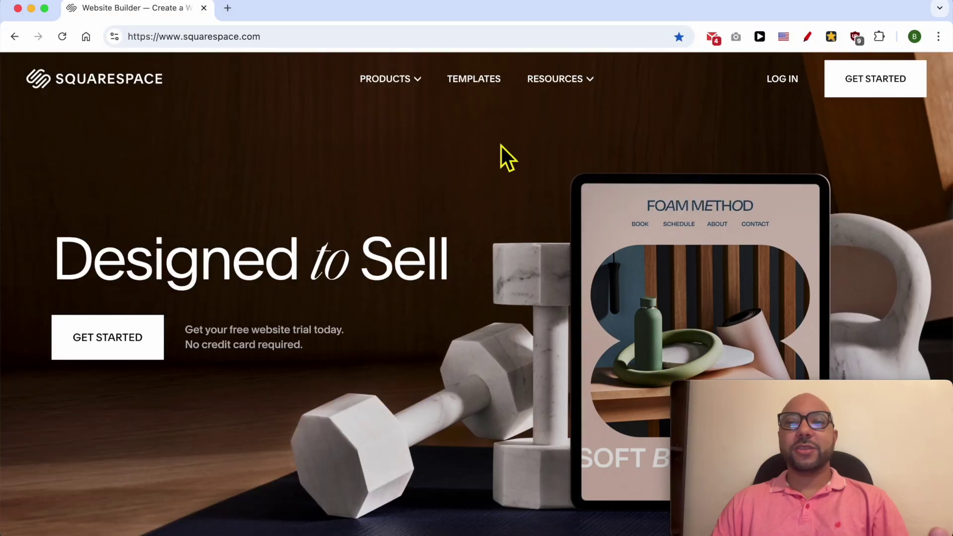
Log in to Squarespace and open the Plumbing Easy website from the dashboard
left_click(782, 82)
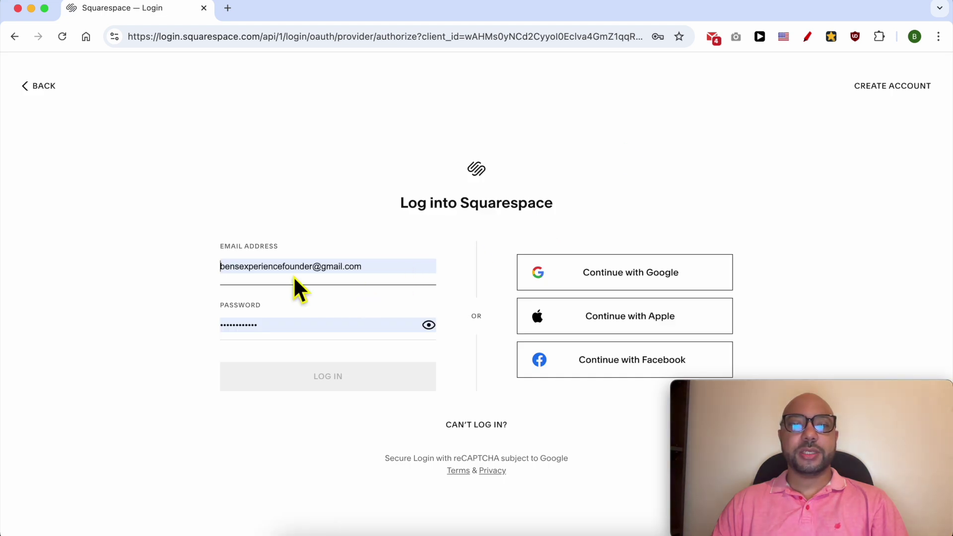
left_click(282, 372)
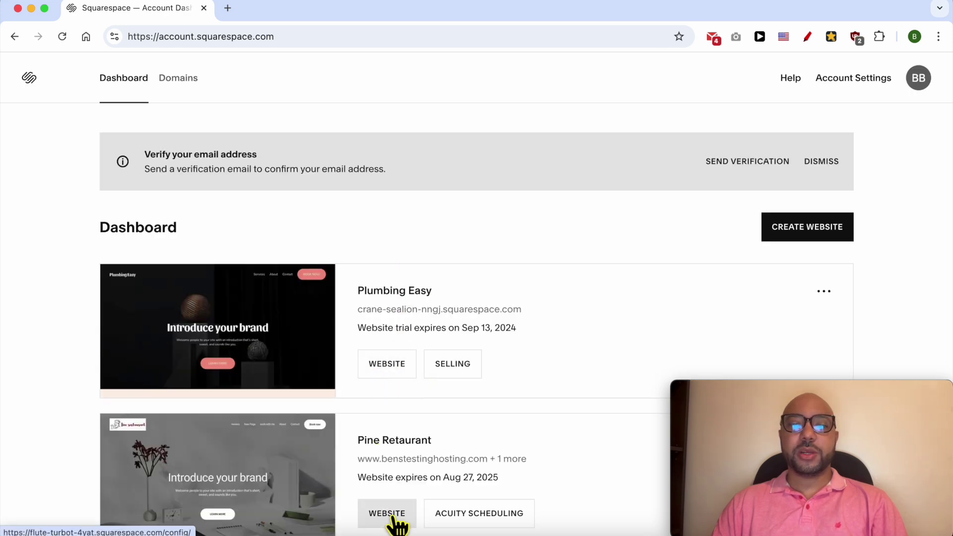
left_click(386, 368)
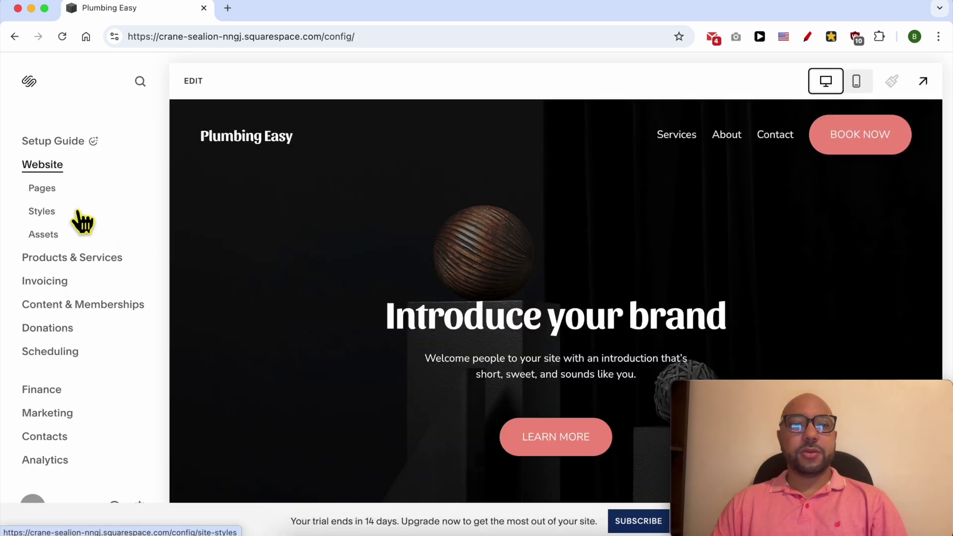
Load the Services page from the Plumbing Easy page list and briefly select its paragraph text
left_click(43, 189)
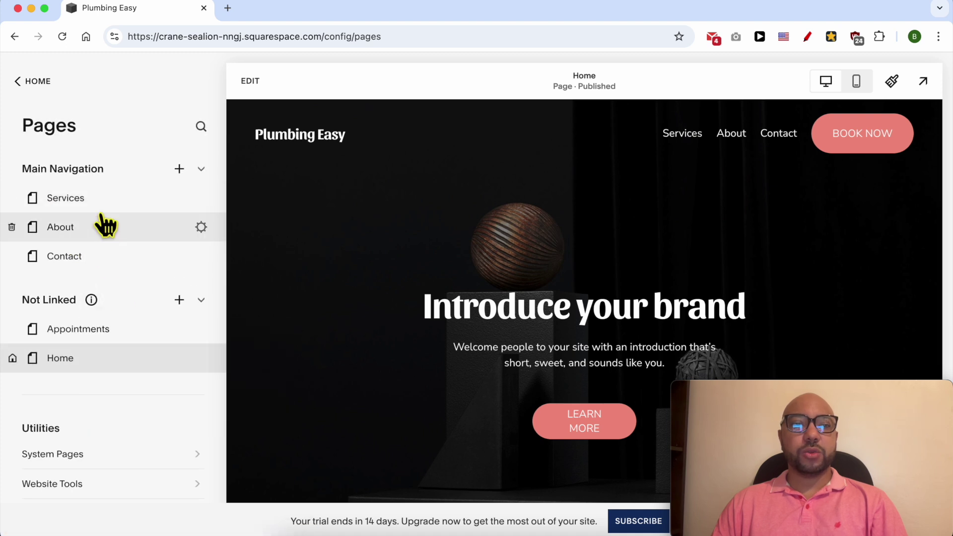
left_click(103, 200)
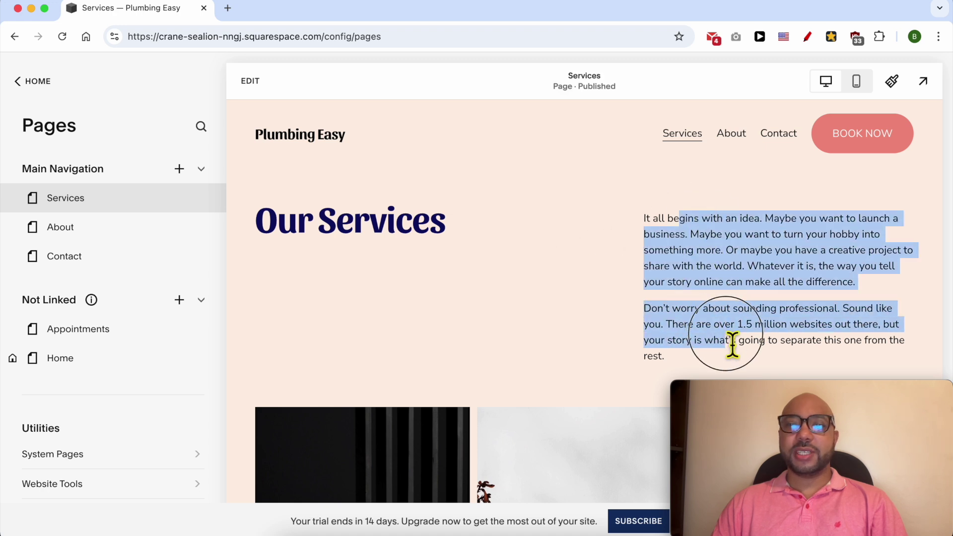
left_click_drag(679, 222, 726, 340)
left_click(764, 296)
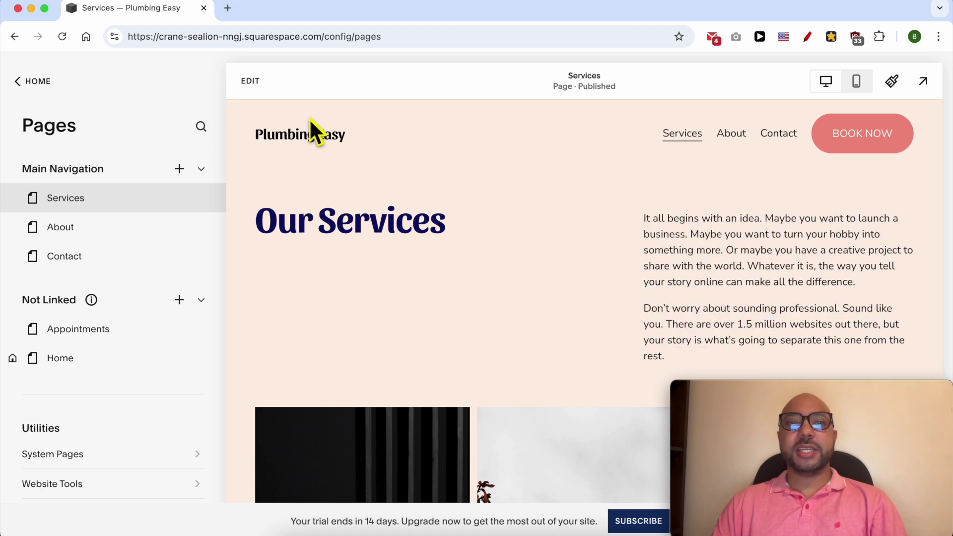
Enter edit mode on Services and select the paragraph text block beside the Our Services heading
left_click(251, 83)
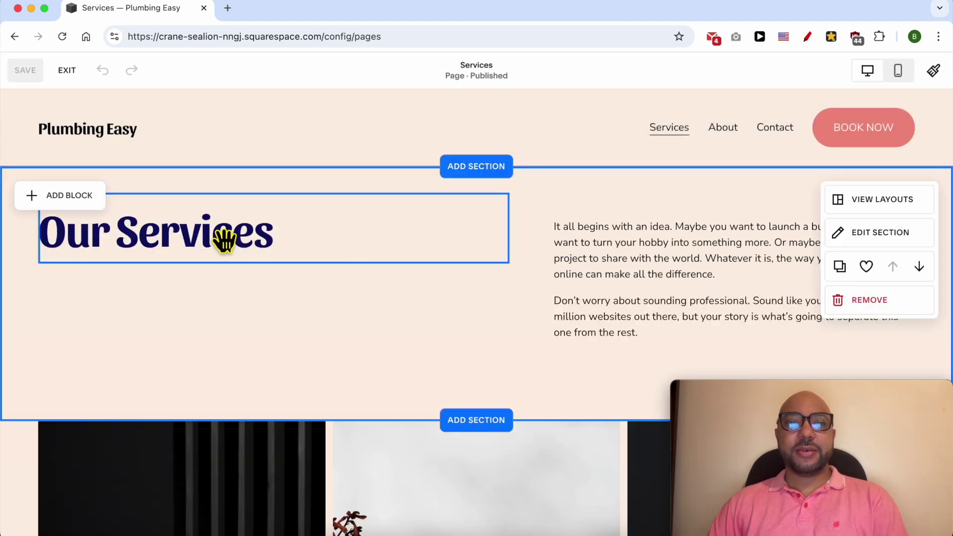
left_click(596, 260)
left_click(248, 238)
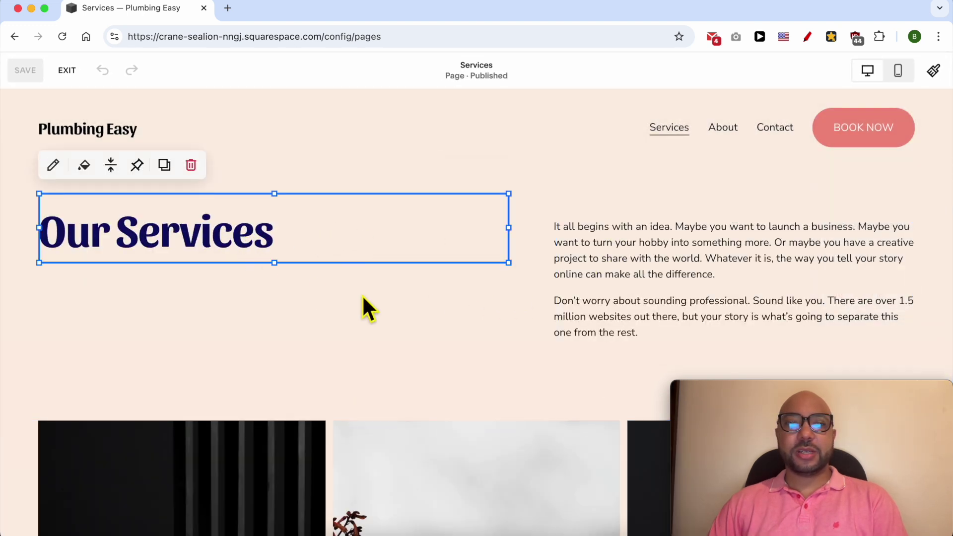
scroll(468, 308, "down", 2)
scroll(477, 308, "down", 3)
scroll(522, 312, "up", 5)
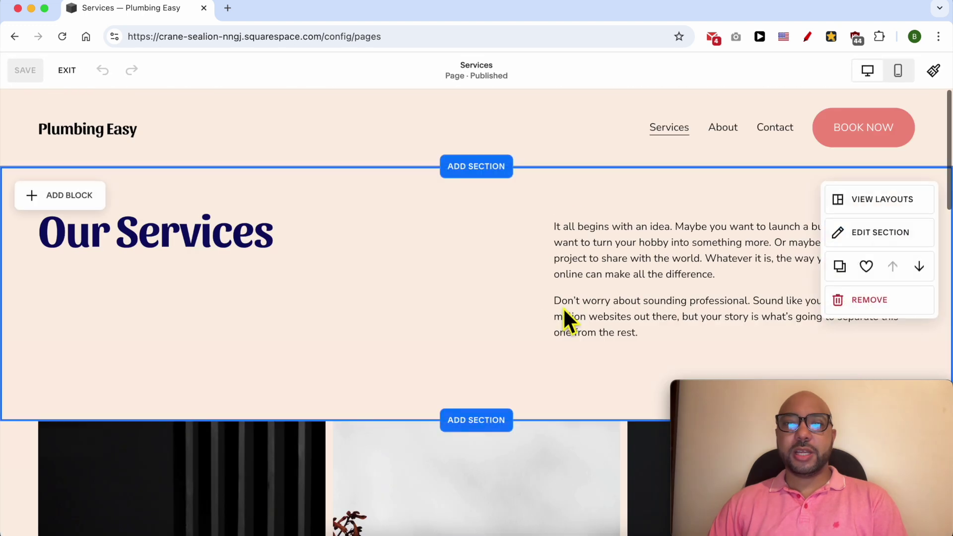
left_click(630, 260)
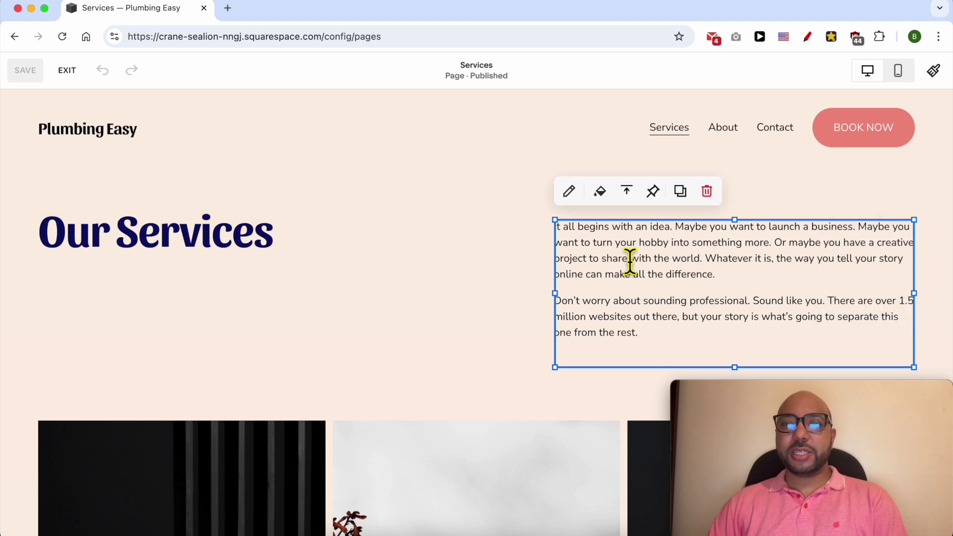
left_click(600, 259)
Make the whole first Services paragraph bold and turn it into Heading 1
triple_click(599, 258)
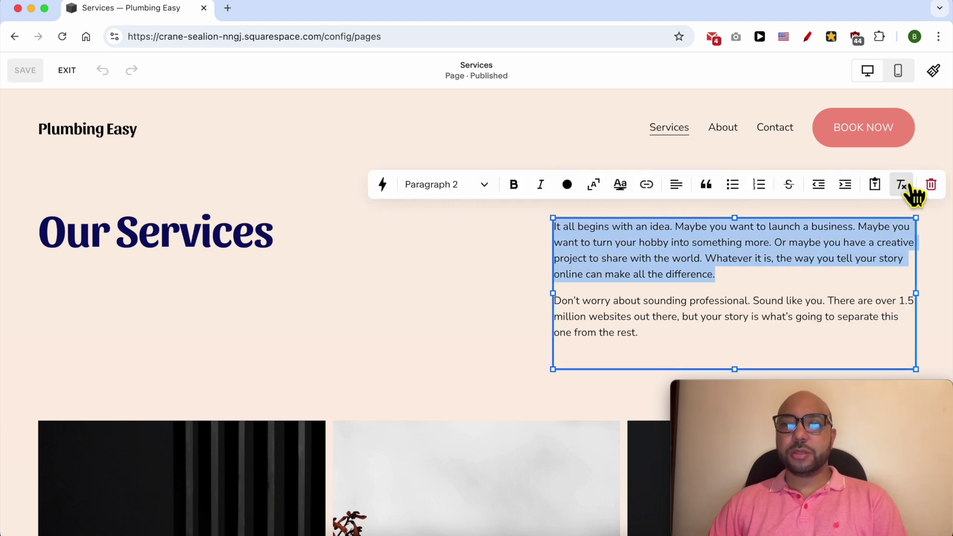
left_click(518, 185)
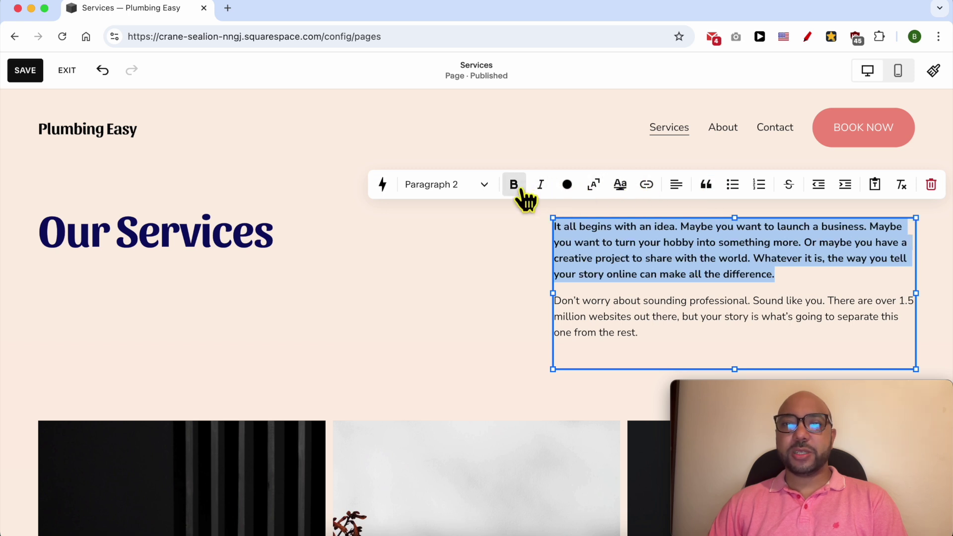
left_click(457, 184)
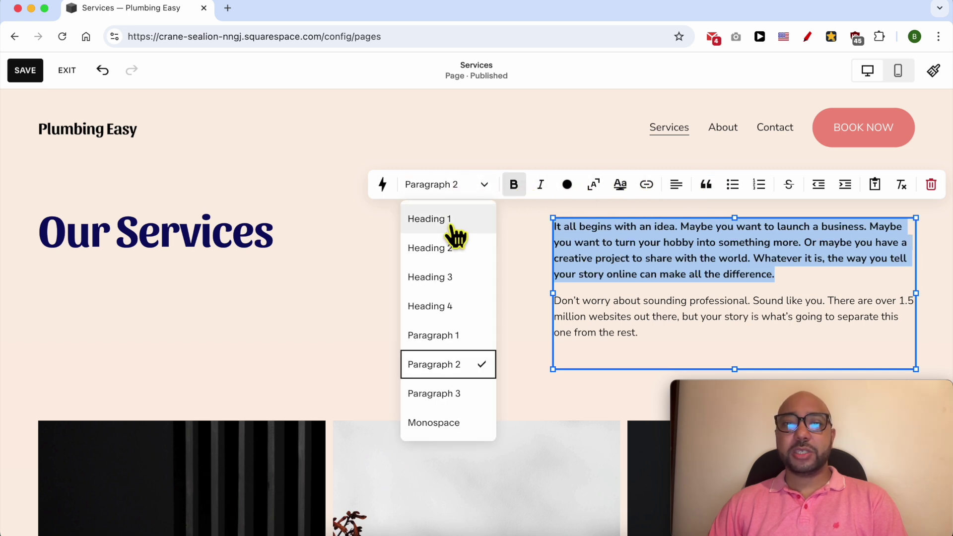
left_click(430, 219)
Switch the paragraph to Monospace, then undo the Monospace change
left_click(481, 112)
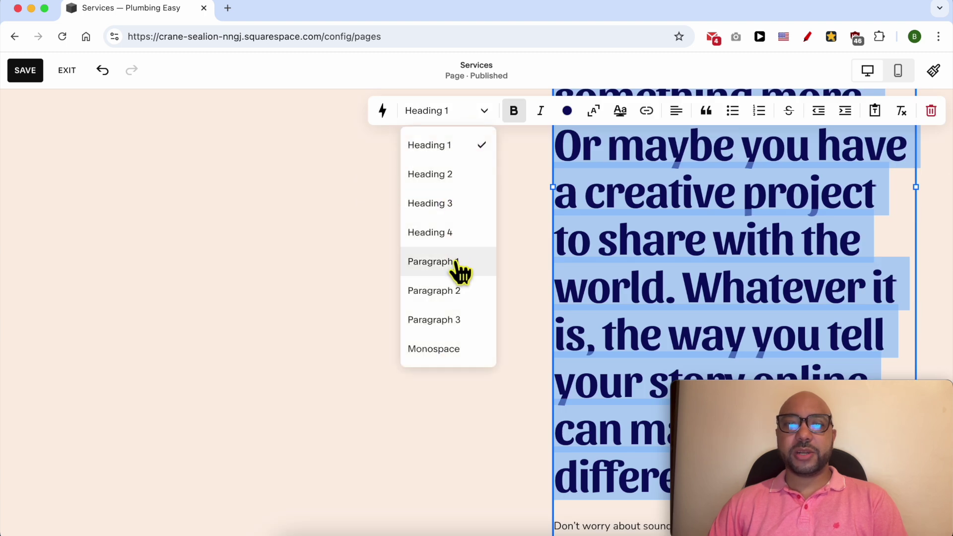
left_click(454, 347)
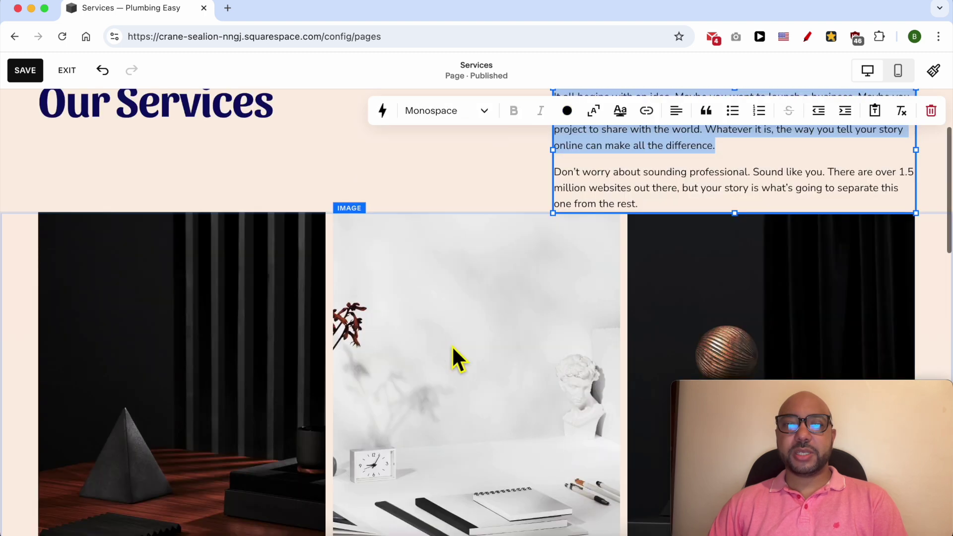
scroll(535, 226, "up", 3)
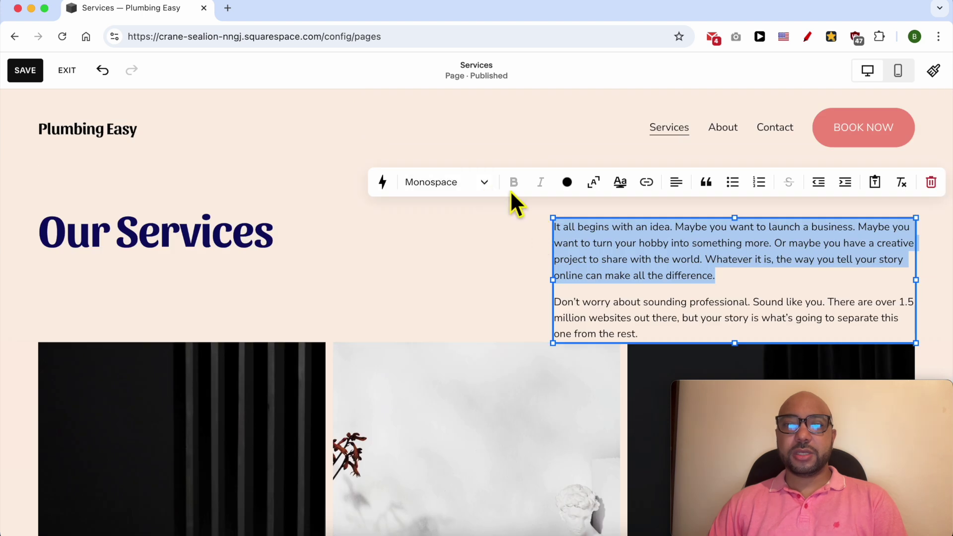
key("ctrl+z")
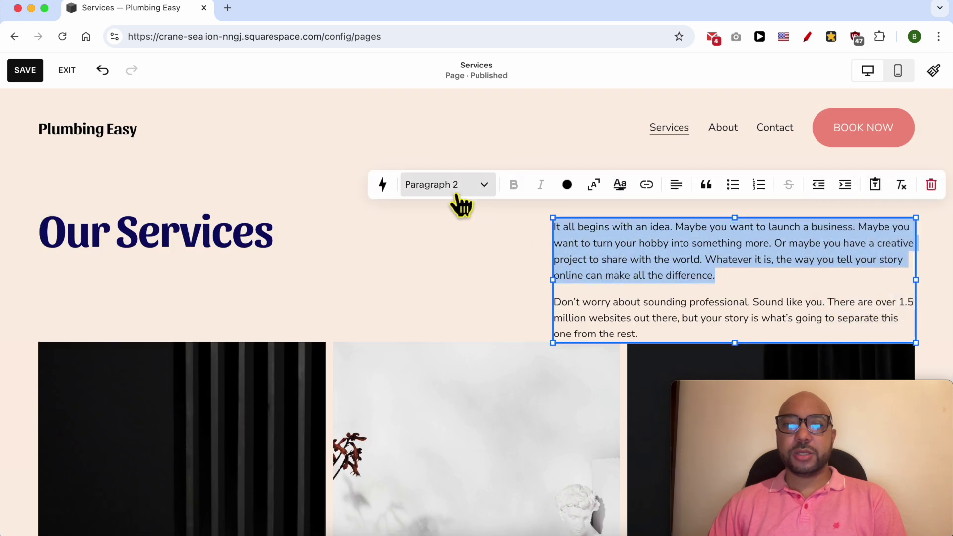
left_click(457, 195)
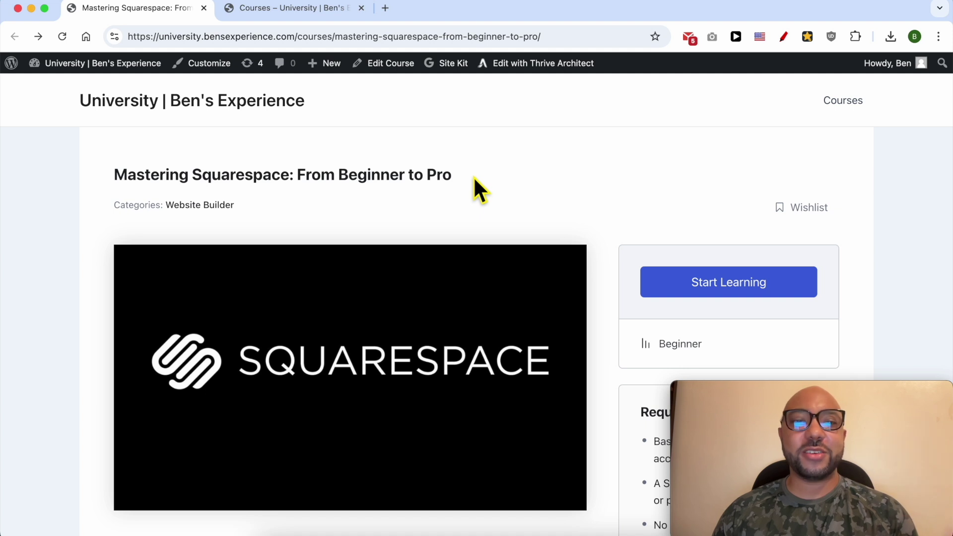
Select the course title text, then expand the Designing, Advanced Customization and Mobile sections
triple_click(345, 101)
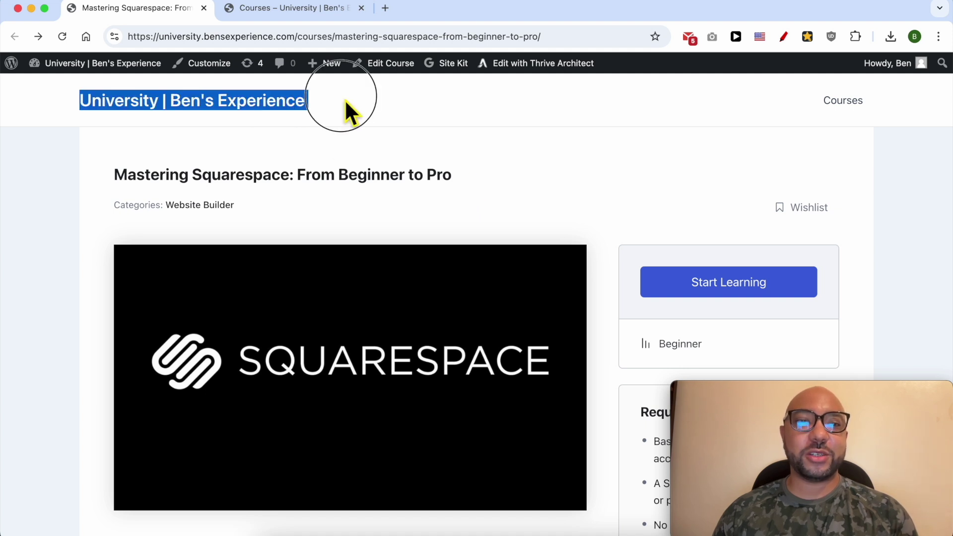
triple_click(473, 175)
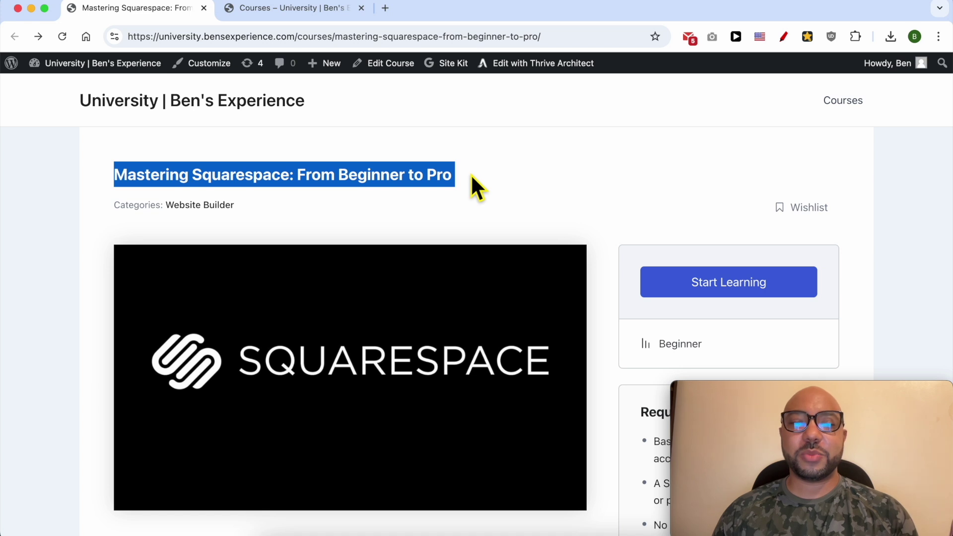
left_click(553, 196)
scroll(553, 196, "down", 5)
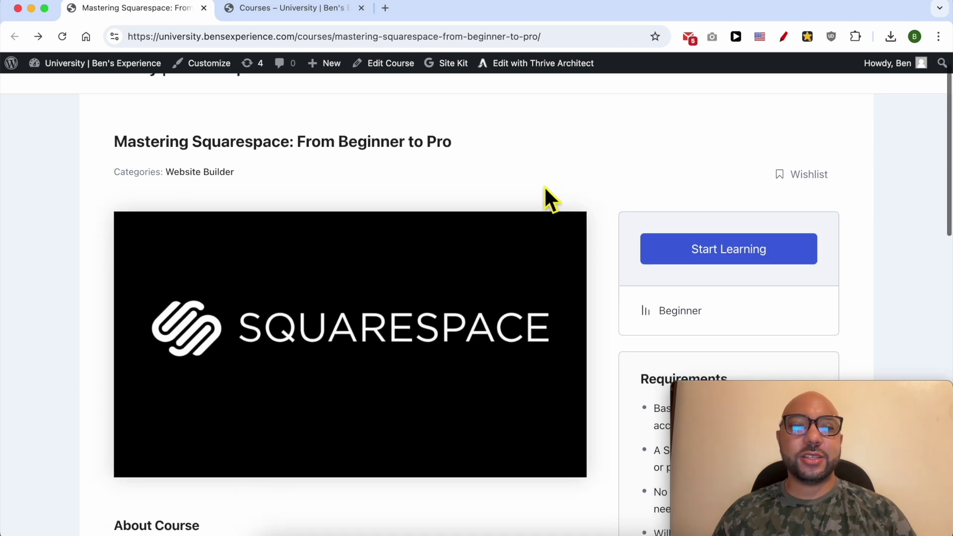
scroll(416, 322, "down", 5)
scroll(404, 334, "down", 2)
scroll(404, 334, "down", 3)
scroll(350, 365, "down", 3)
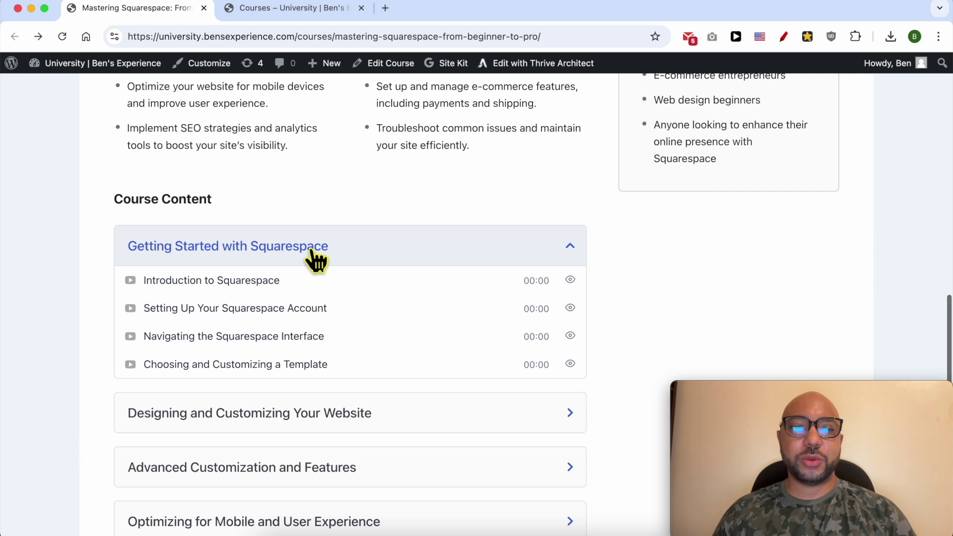
scroll(245, 415, "down", 1)
scroll(209, 298, "down", 3)
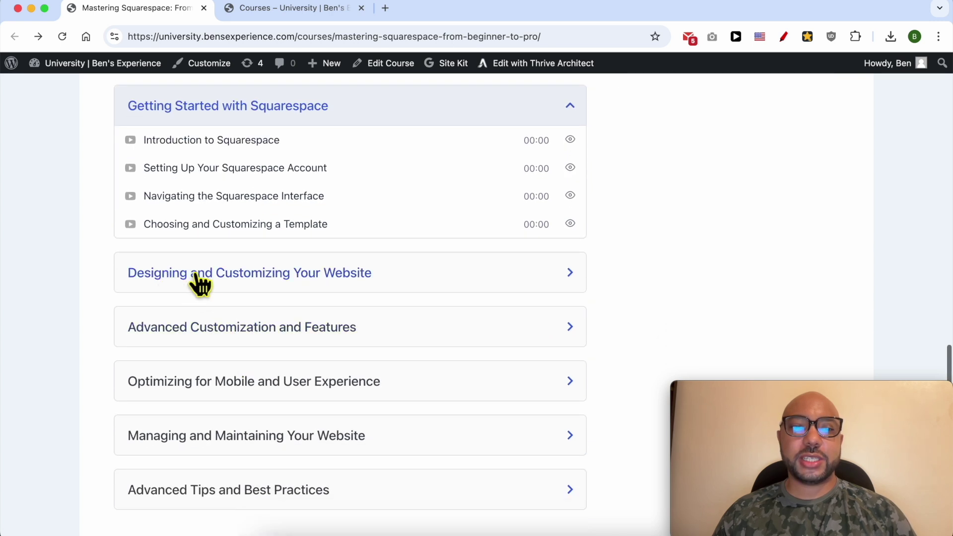
left_click(346, 283)
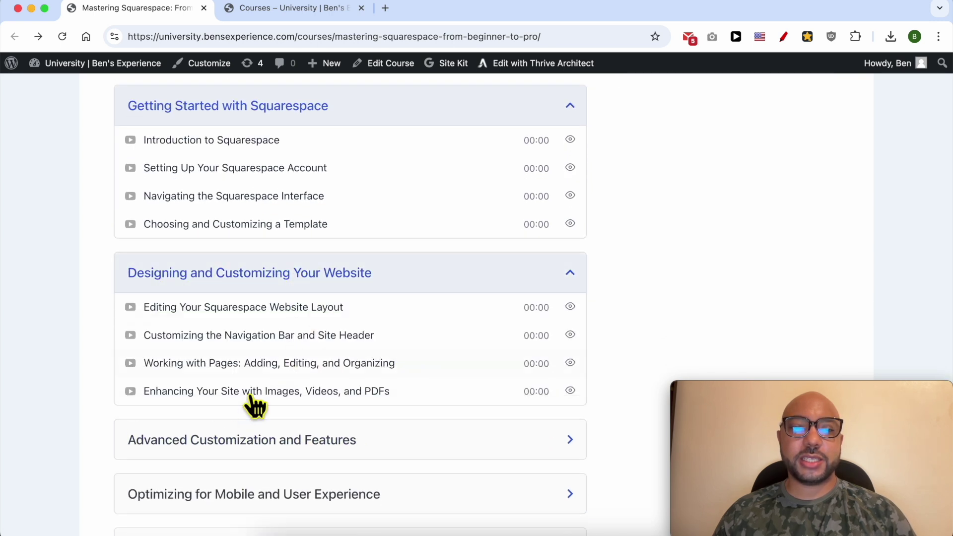
left_click(268, 440)
scroll(293, 415, "down", 3)
scroll(234, 288, "down", 3)
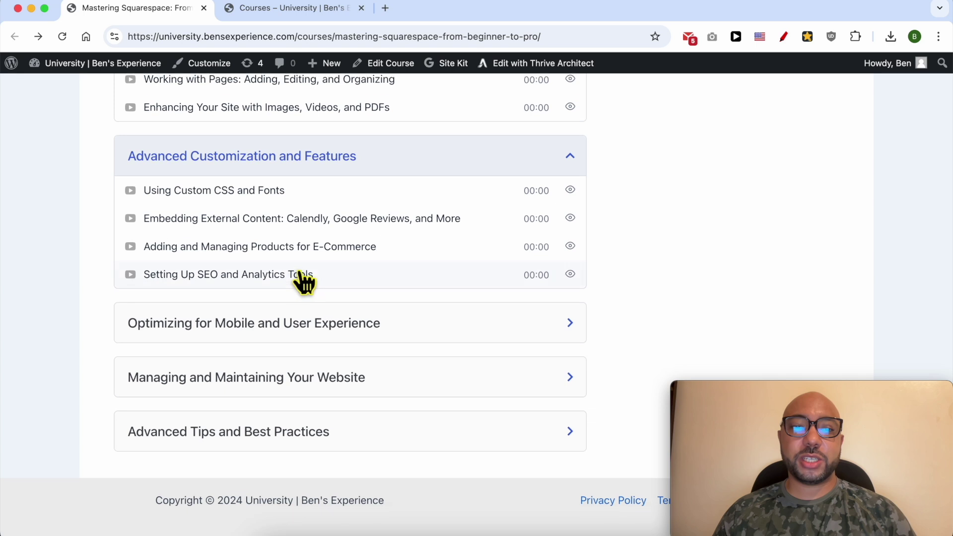
left_click(189, 328)
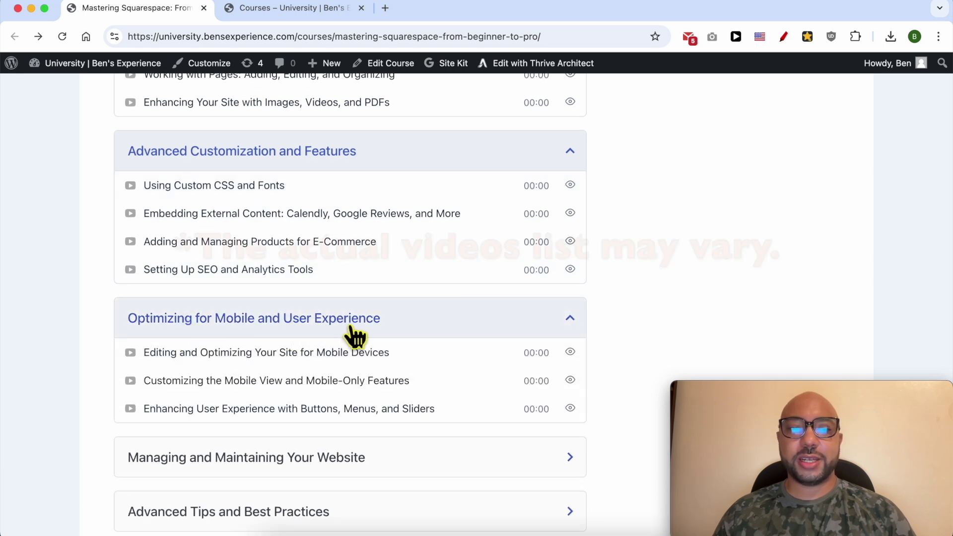
scroll(350, 337, "down", 2)
Expand the Managing and Advanced Tips lessons, then switch to the Courses catalogue
left_click(222, 371)
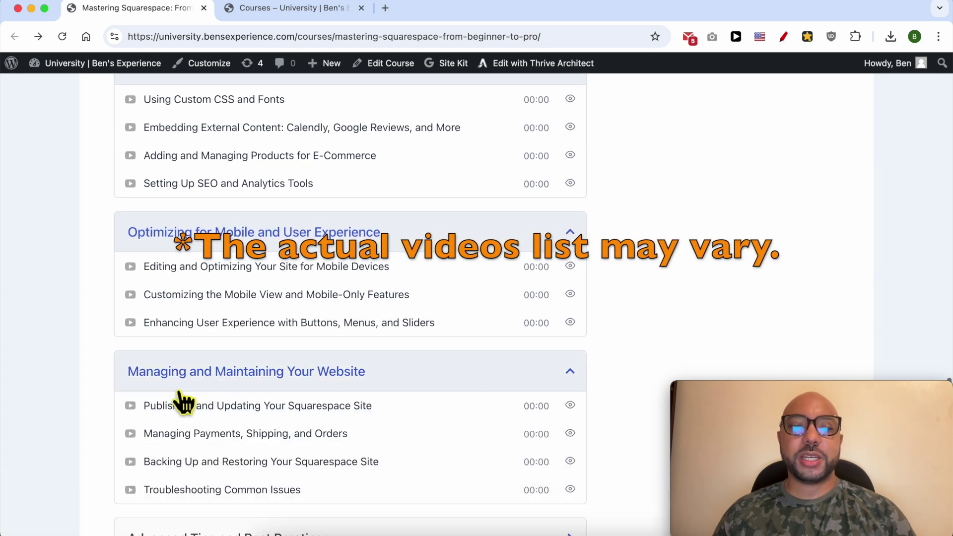
scroll(276, 313, "down", 3)
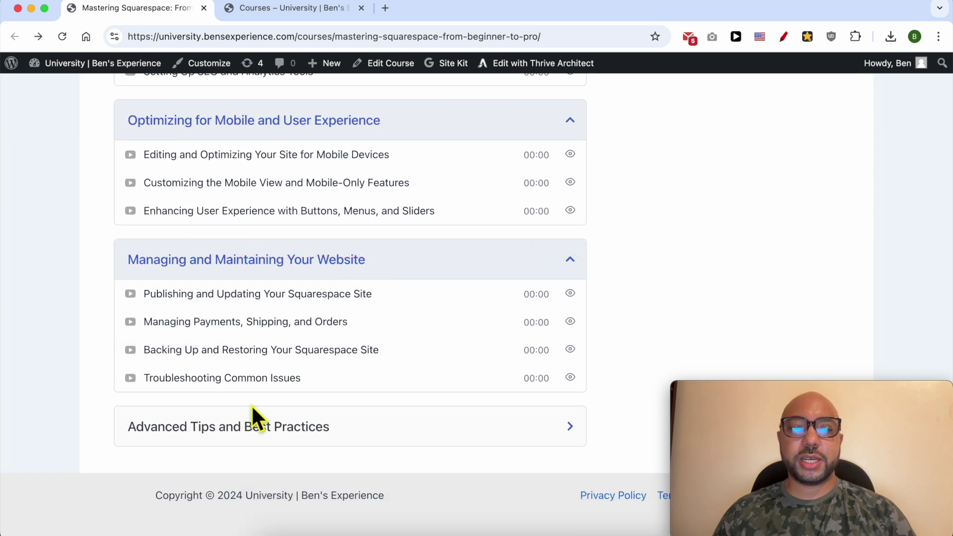
left_click(245, 438)
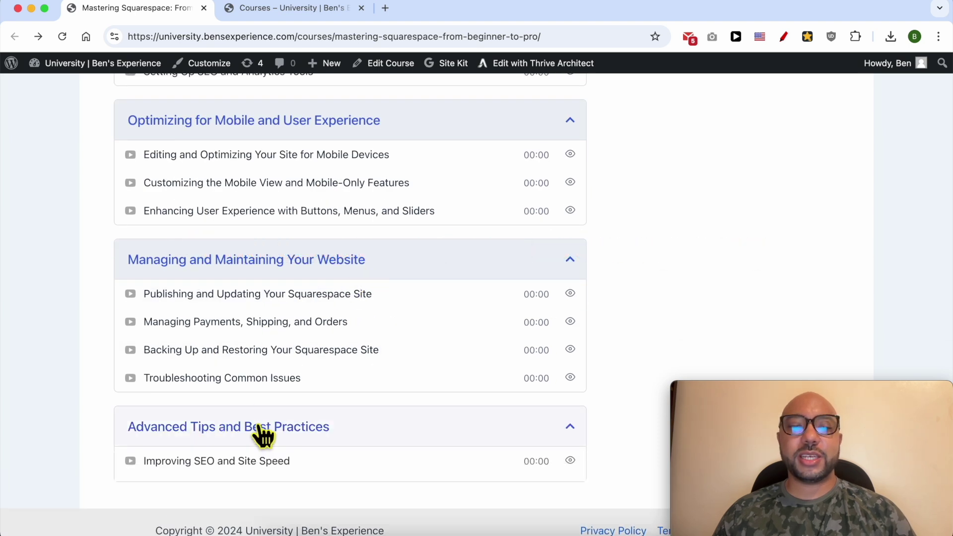
scroll(298, 351, "down", 3)
scroll(257, 309, "up", 10)
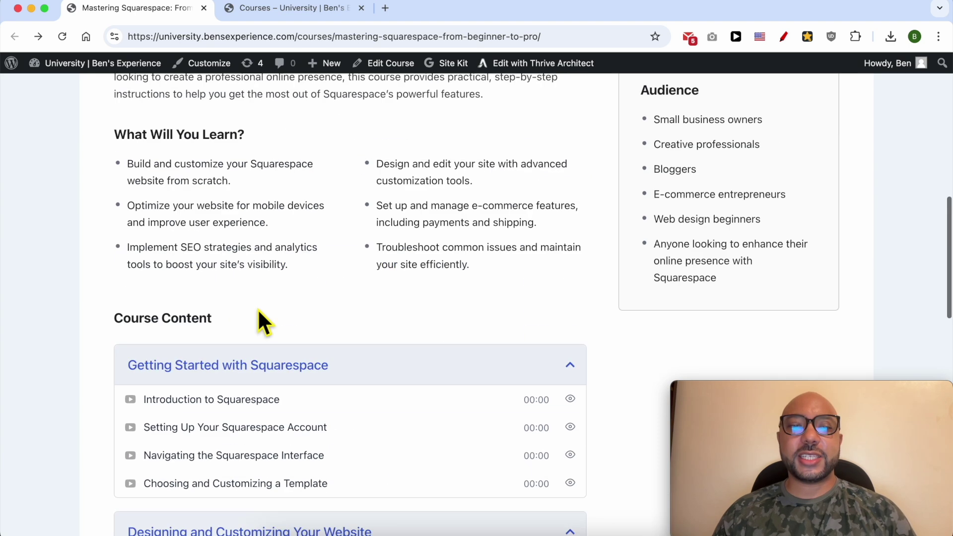
scroll(282, 194, "up", 10)
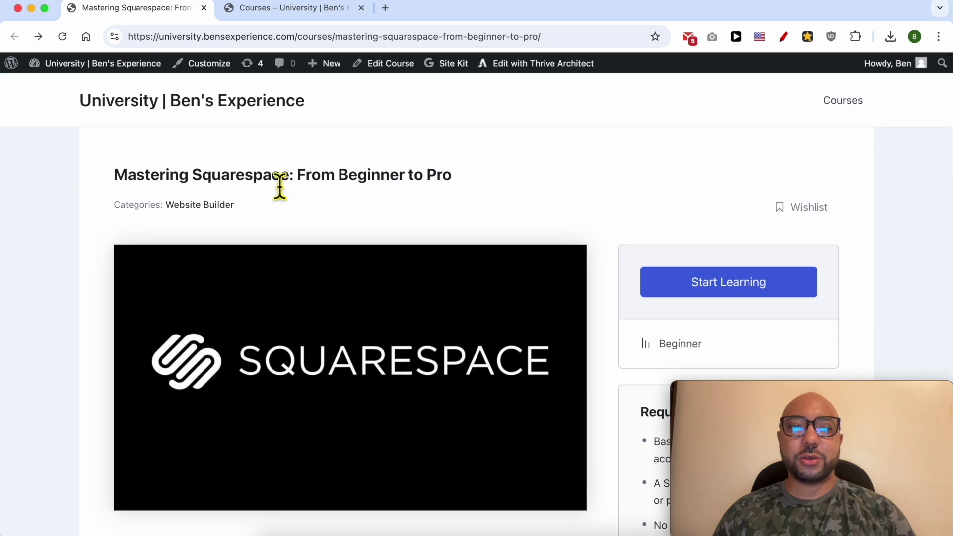
left_click(284, 11)
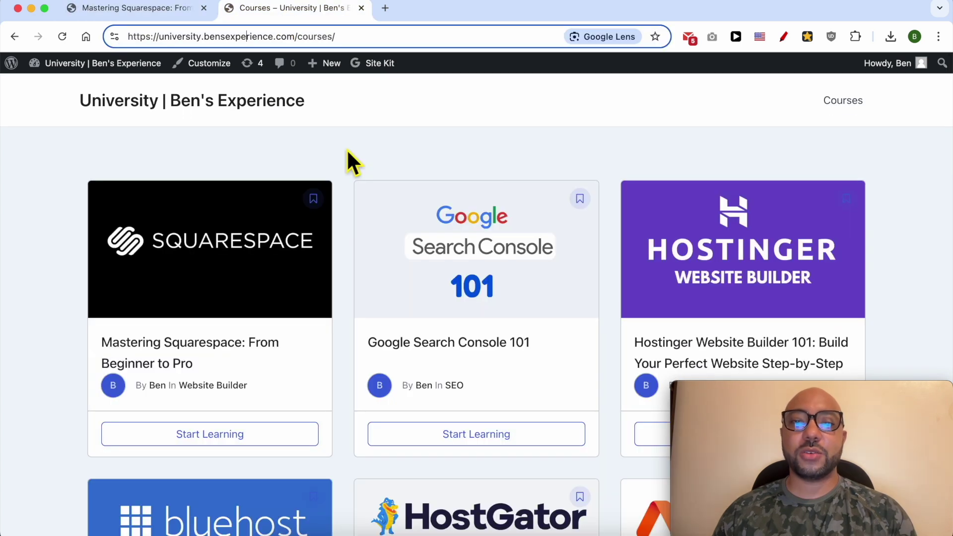
scroll(346, 148, "down", 3)
scroll(348, 152, "down", 1)
scroll(348, 151, "down", 3)
scroll(347, 151, "down", 2)
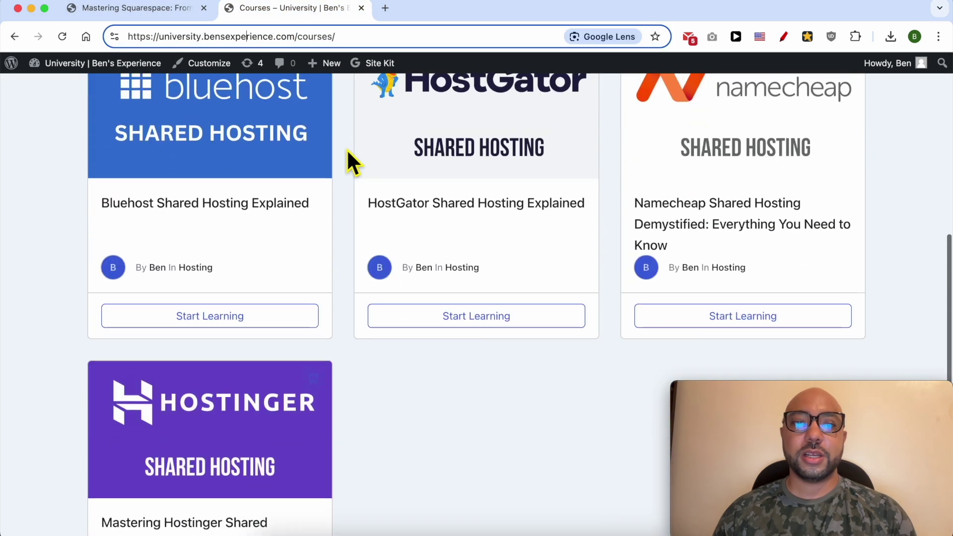
scroll(347, 152, "down", 3)
scroll(348, 151, "down", 2)
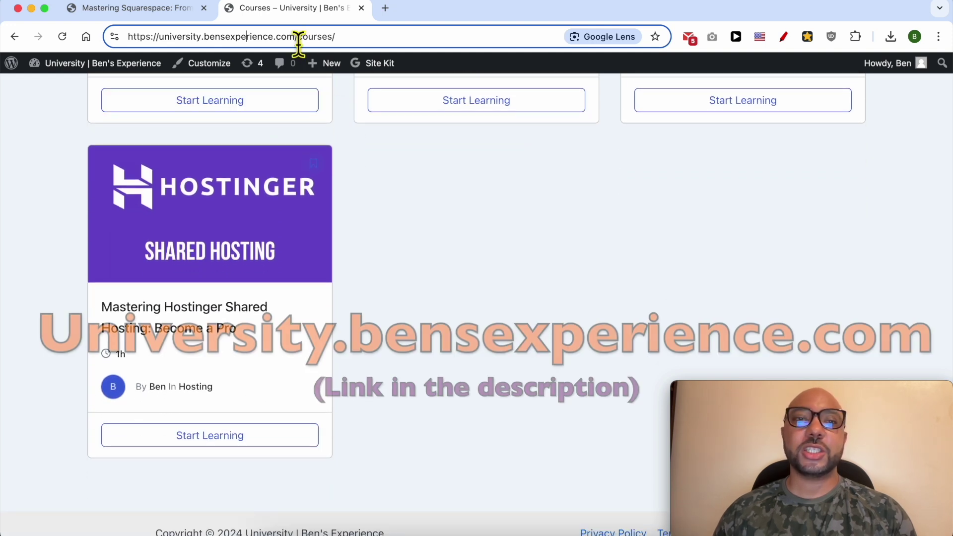
left_click_drag(296, 37, 117, 47)
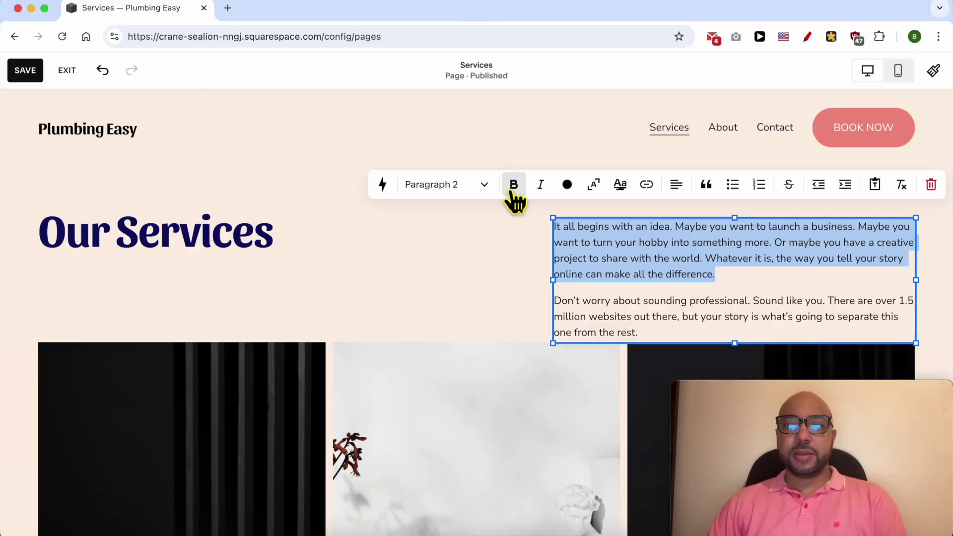
Make the first paragraph bold and give it a custom bright yellow-green text colour
left_click(514, 186)
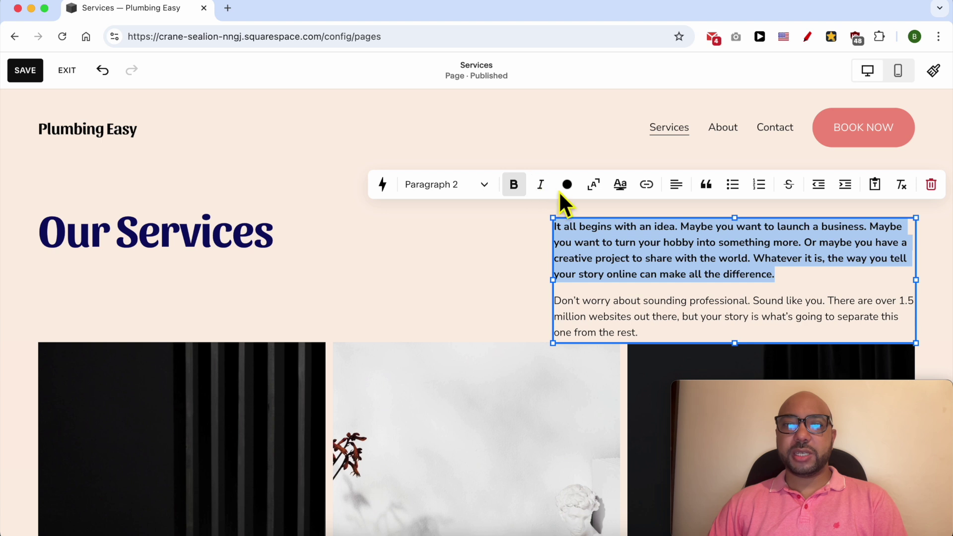
left_click(569, 189)
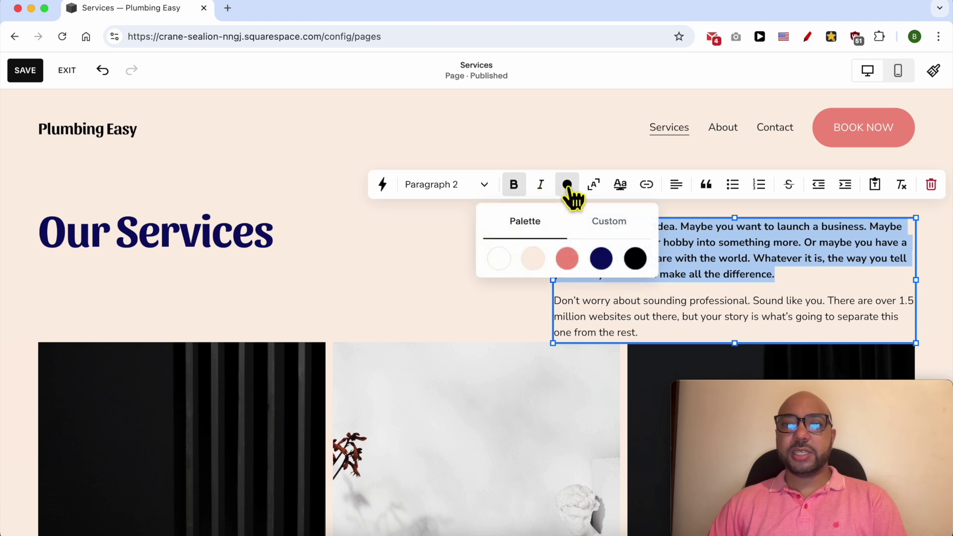
left_click(609, 223)
left_click_drag(570, 358, 593, 293)
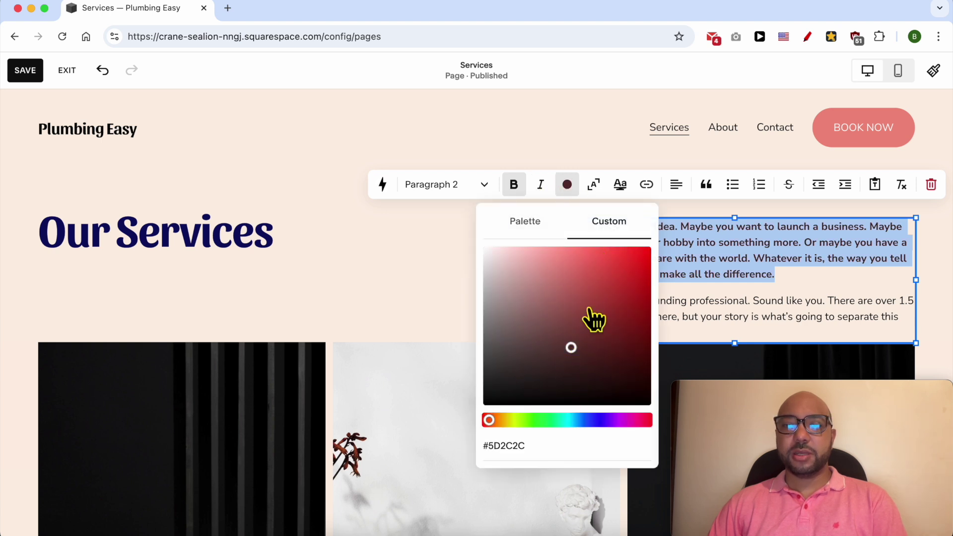
left_click(518, 420)
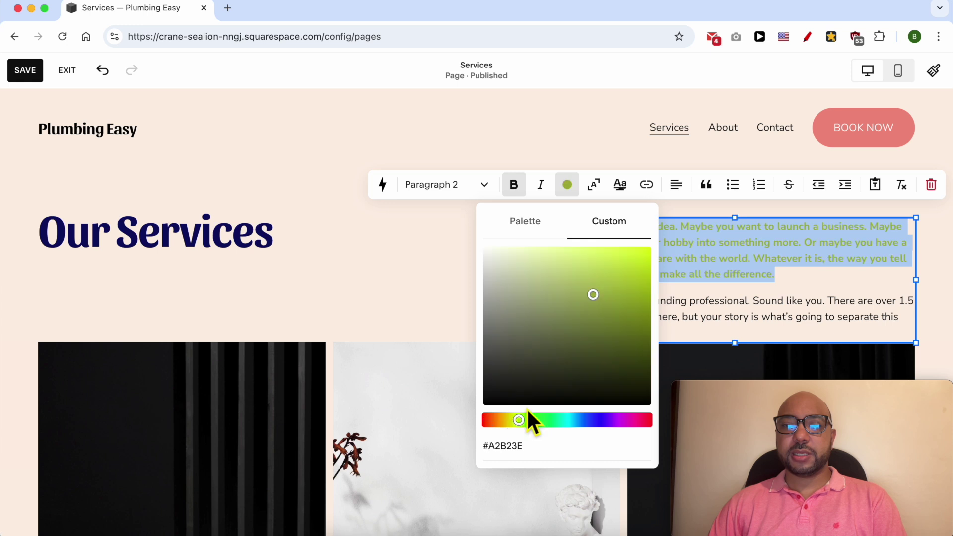
left_click(627, 260)
left_click(594, 184)
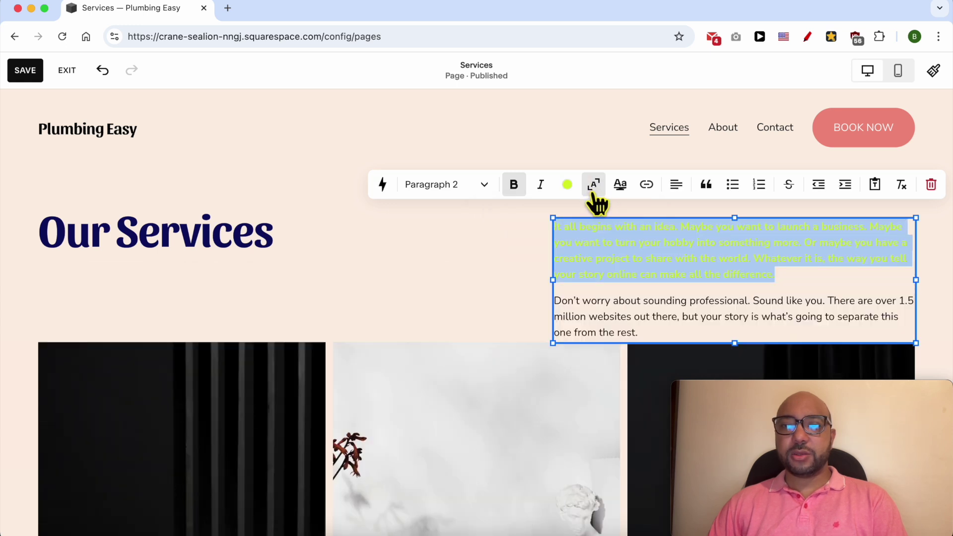
Give the first paragraph an underline highlight in navy, then reselect the whole paragraph
left_click(621, 186)
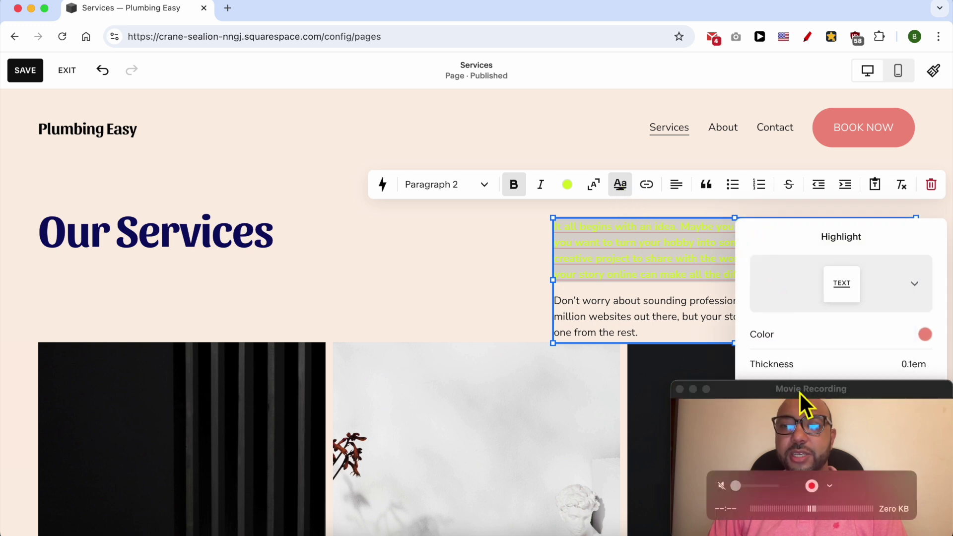
left_click_drag(799, 392, 432, 395)
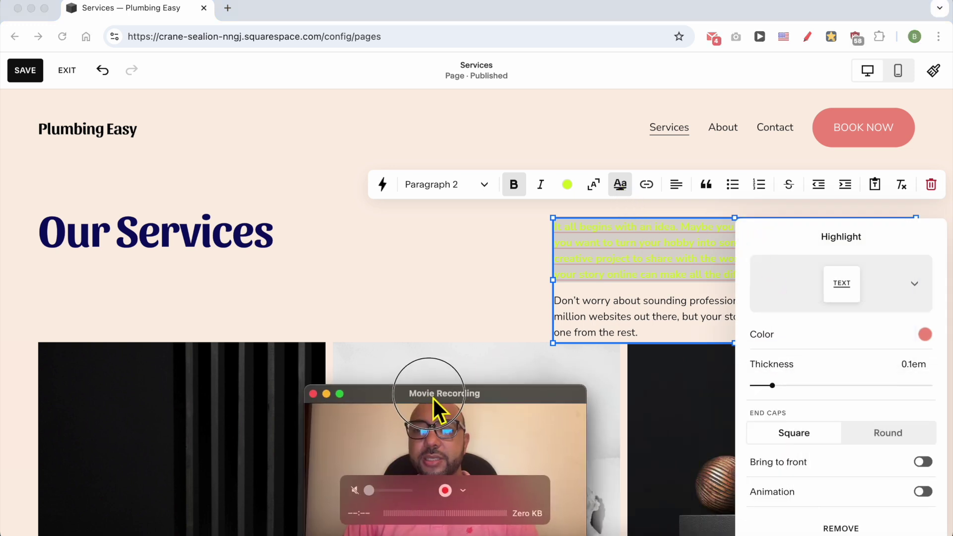
left_click(925, 335)
left_click(885, 306)
left_click(710, 269)
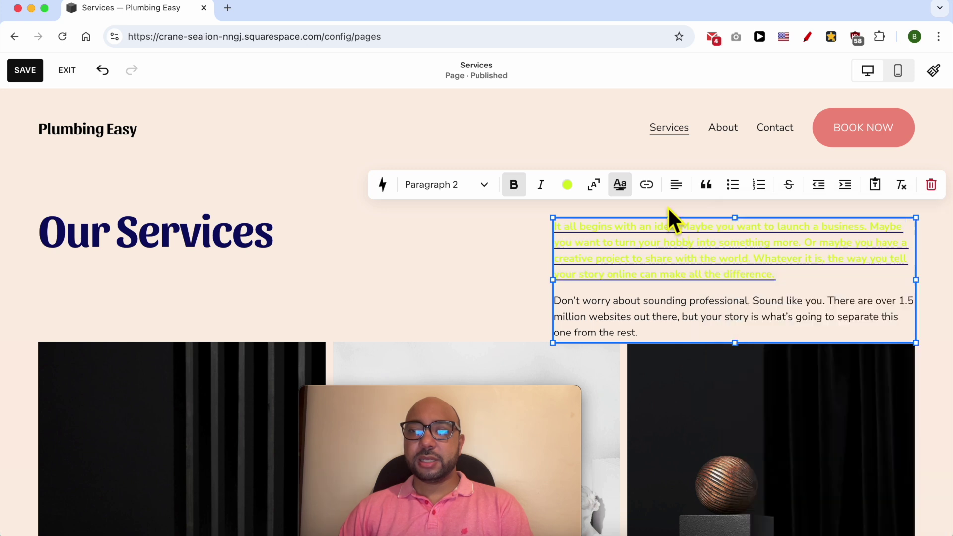
triple_click(650, 252)
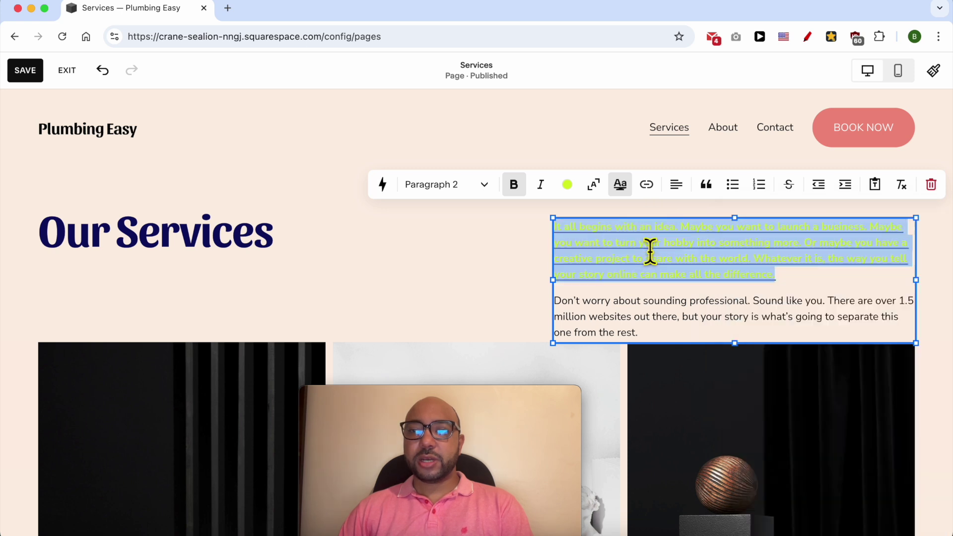
left_click(648, 186)
Close the link popup without adding a link, and right-align the first paragraph
left_click(611, 261)
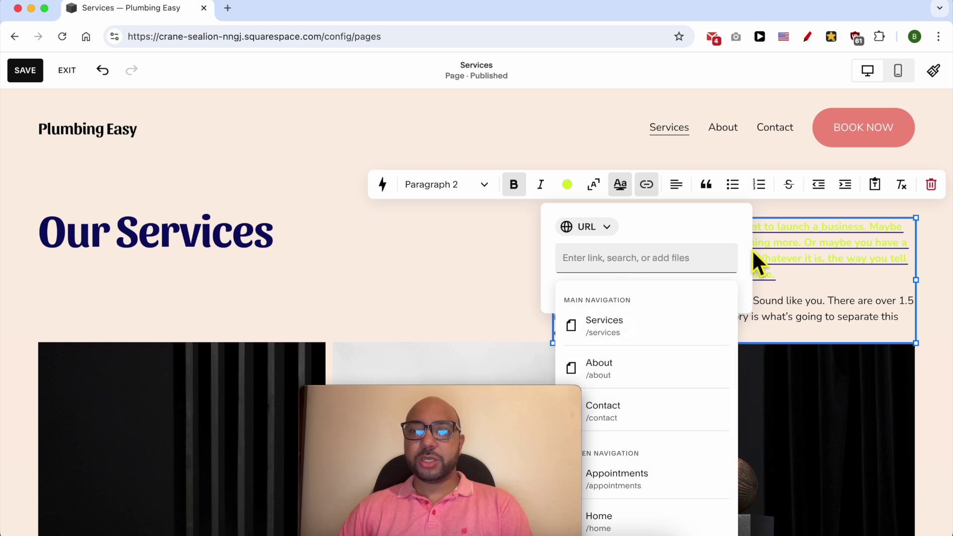
left_click(775, 233)
left_click(676, 185)
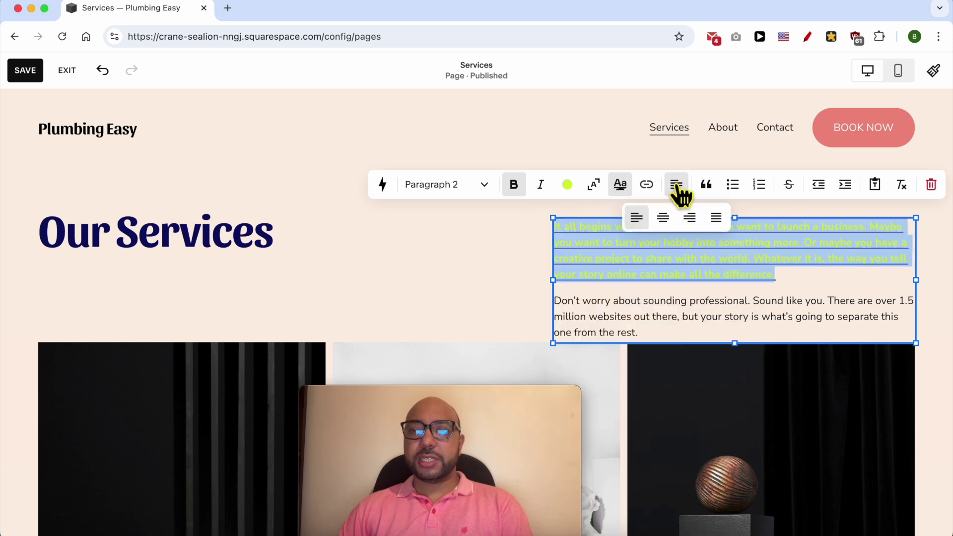
left_click(663, 218)
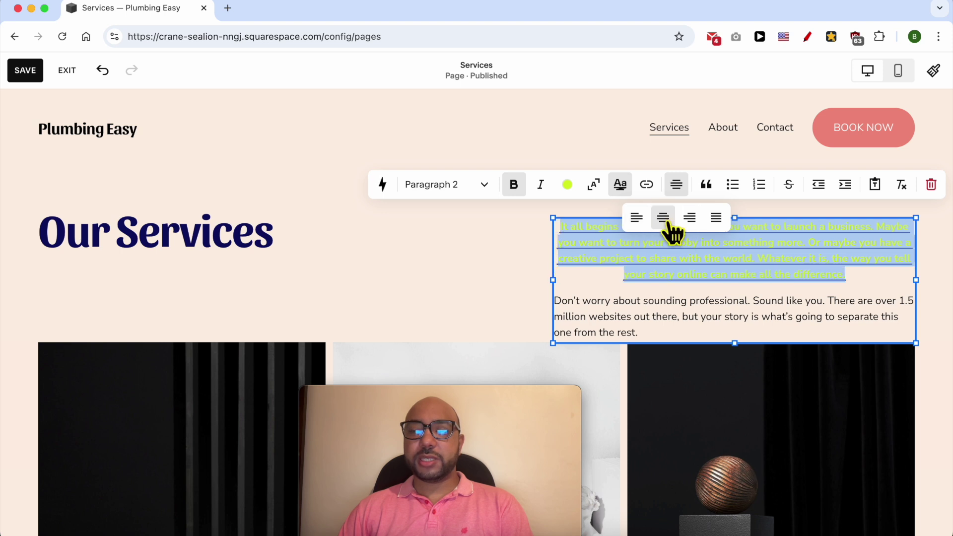
left_click(690, 219)
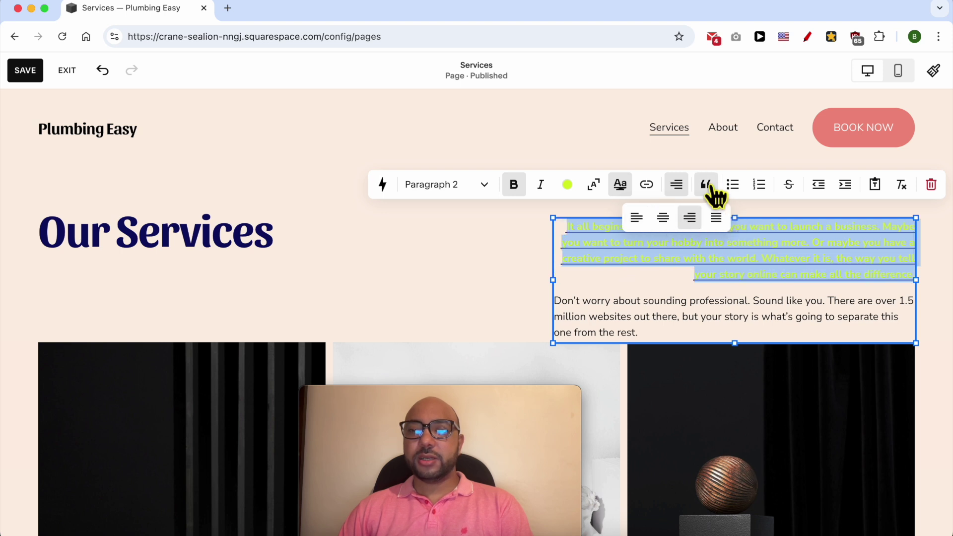
left_click(750, 227)
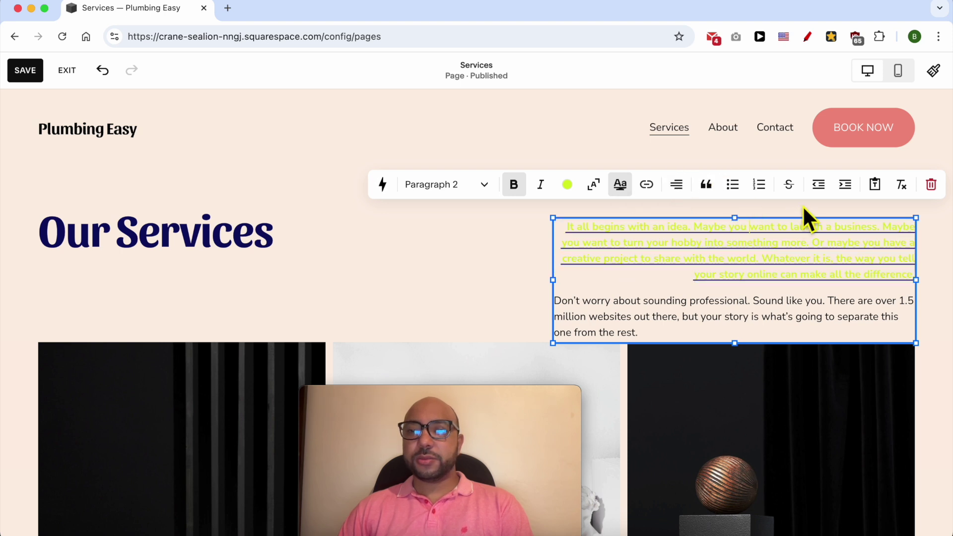
left_click_drag(805, 215, 610, 281)
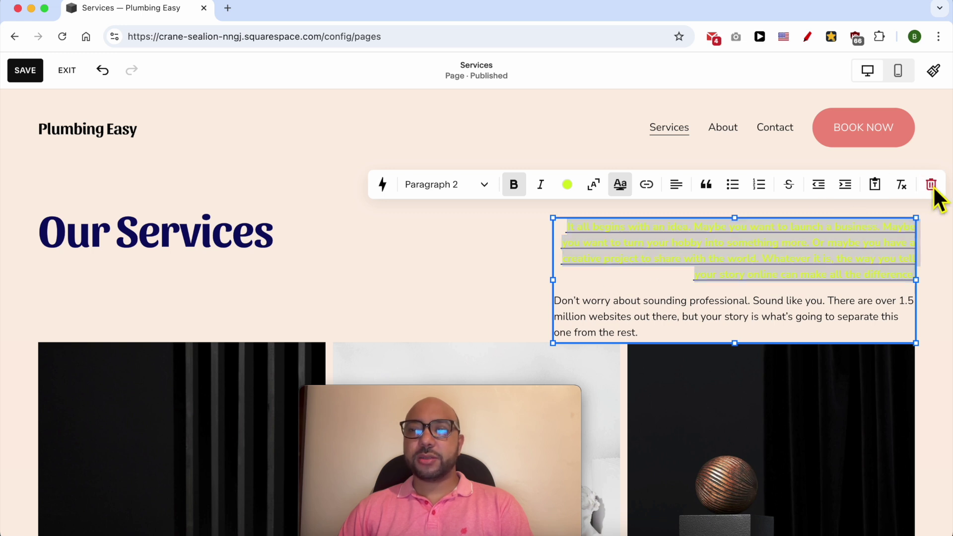
Delete the styled paragraph block beside Our Services and confirm Remove block
left_click(930, 185)
left_click(550, 335)
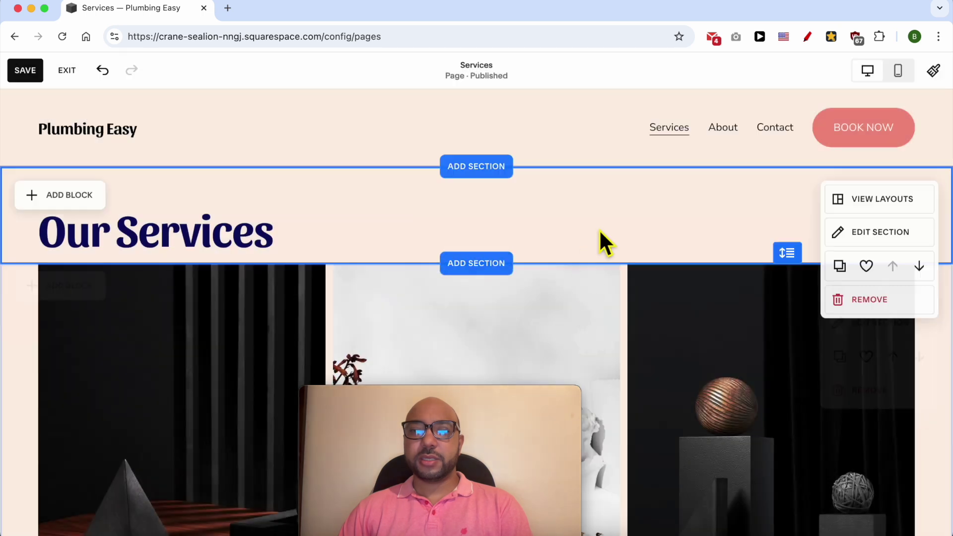